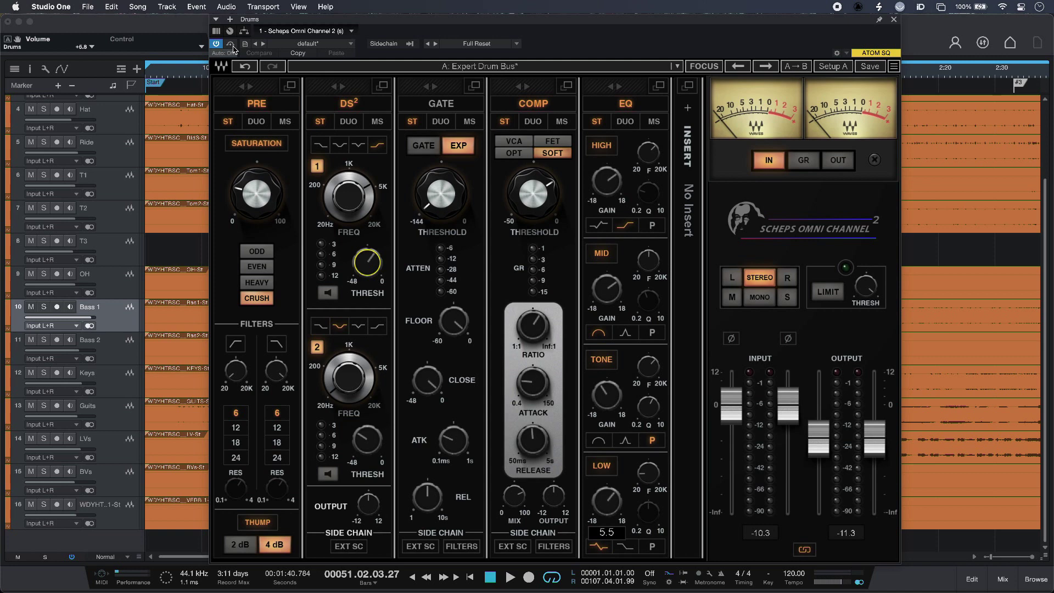
# A/B the drum bus Omni Channel by bypassing it twice, then clear solos and stop playback.
pyautogui.click(230, 45)
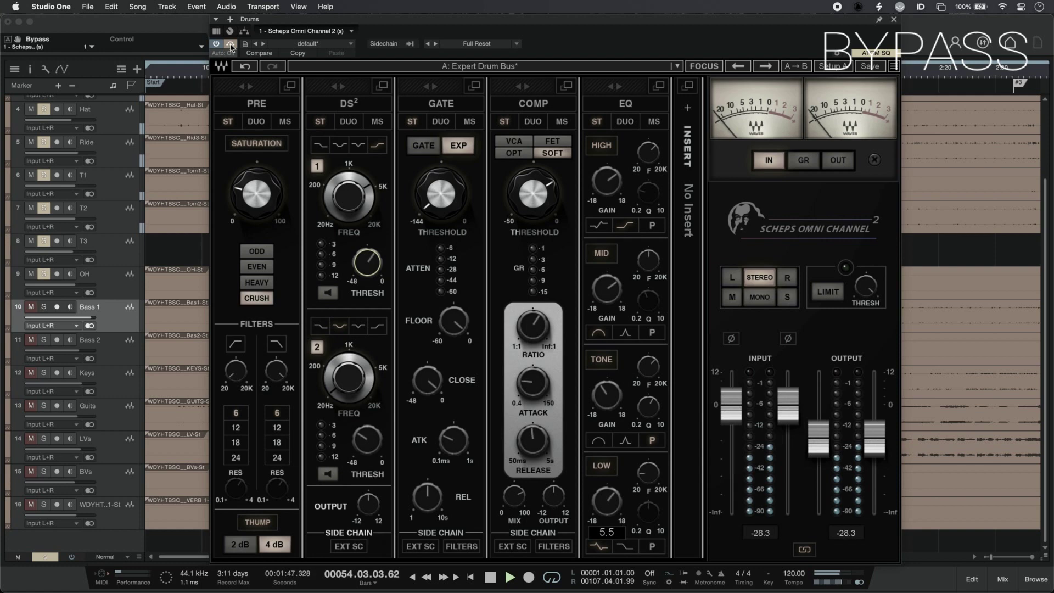
pyautogui.click(231, 45)
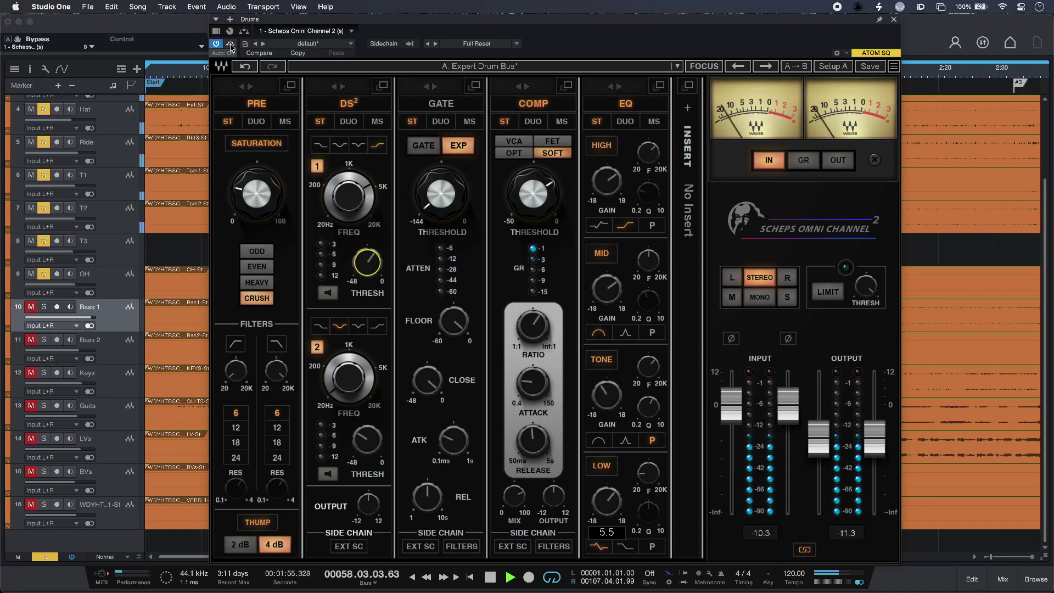
pyautogui.click(231, 45)
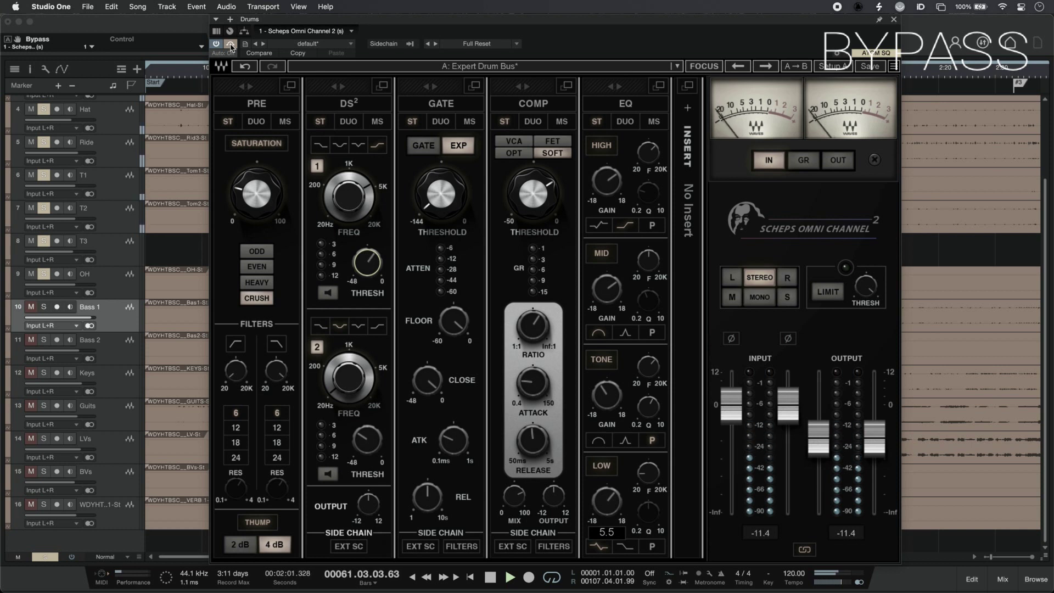
pyautogui.click(230, 45)
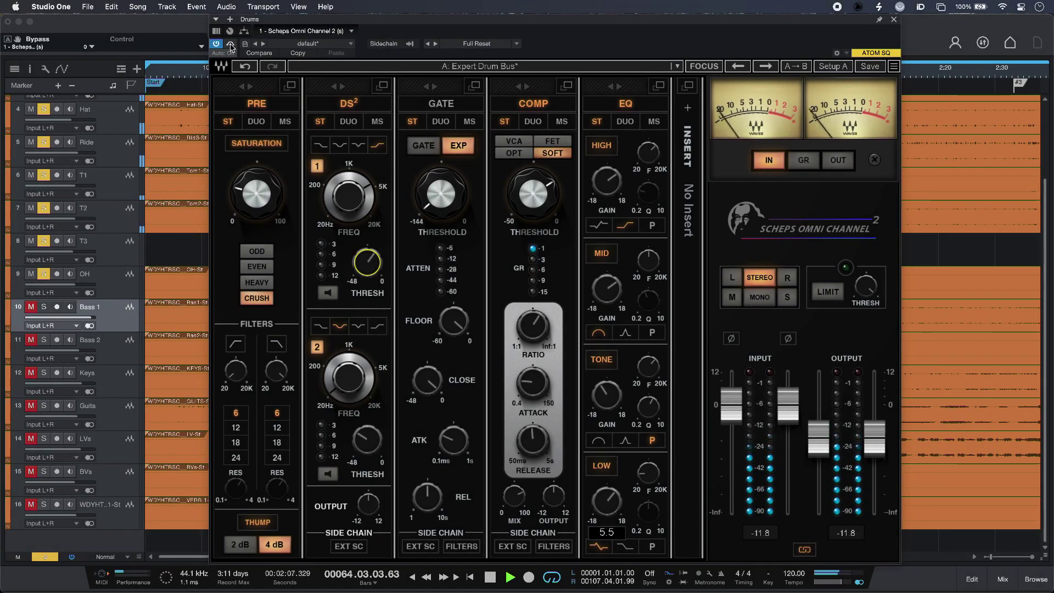
pyautogui.hotkey('shift', 's')
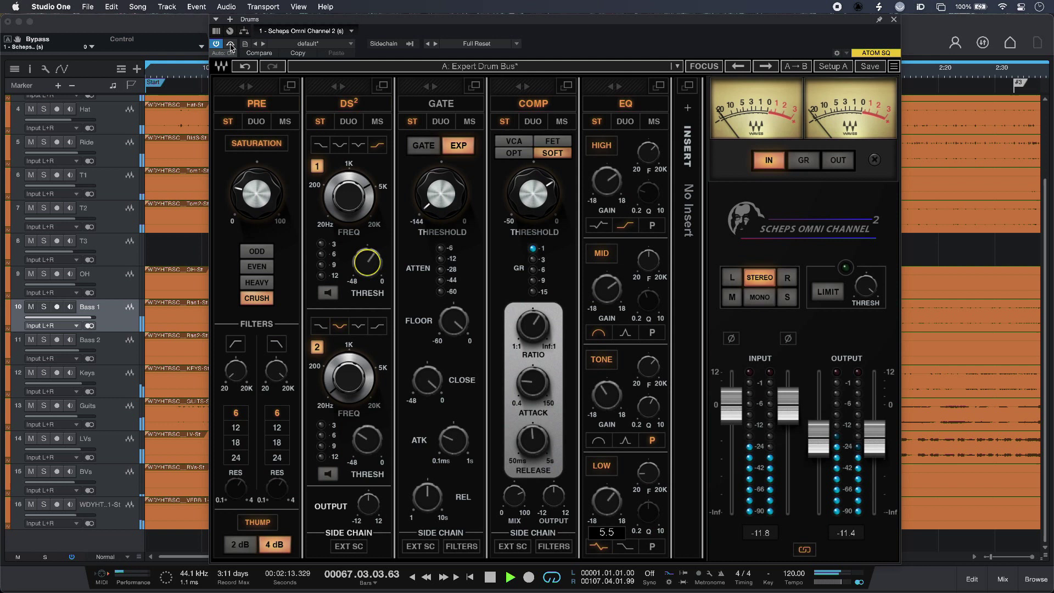
pyautogui.press('space')
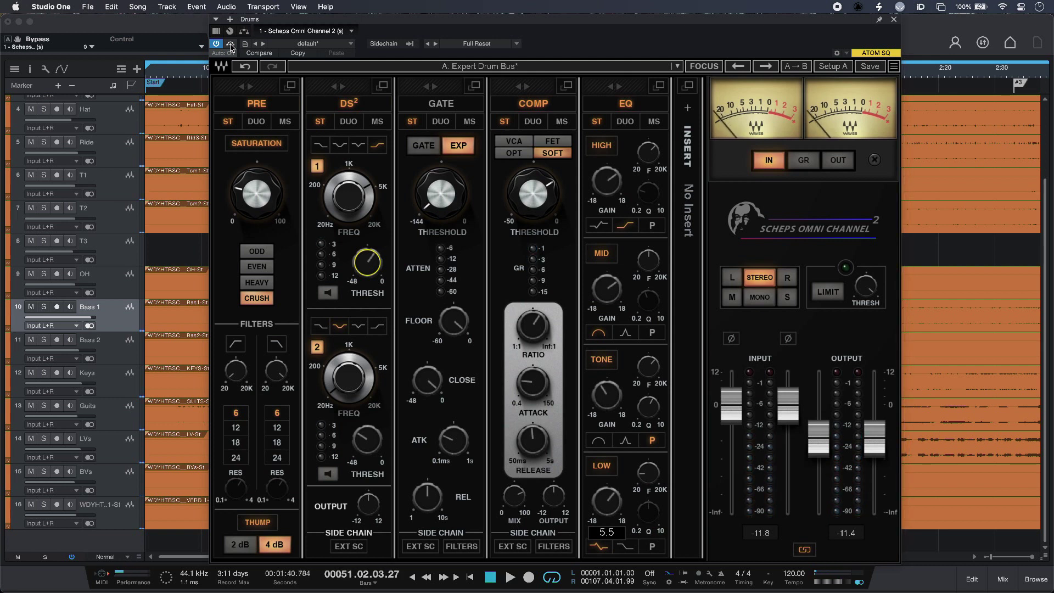
# Re-solo the drums and audition Odd, Even and Heavy saturation before settling on Crush.
pyautogui.press('s')
pyautogui.moveTo(256, 188)
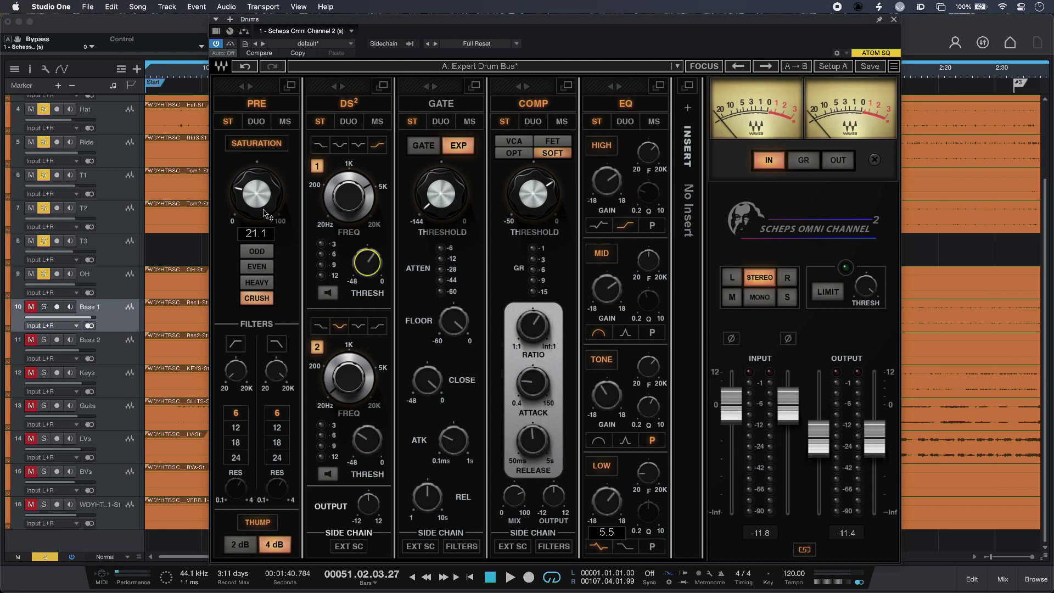
pyautogui.click(267, 252)
pyautogui.press('space')
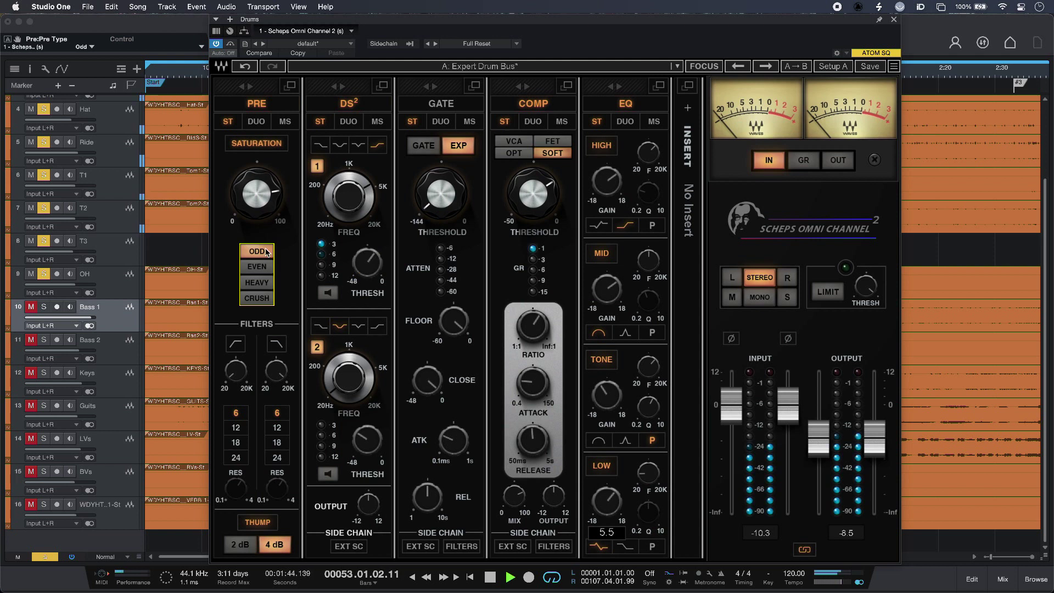
pyautogui.click(265, 272)
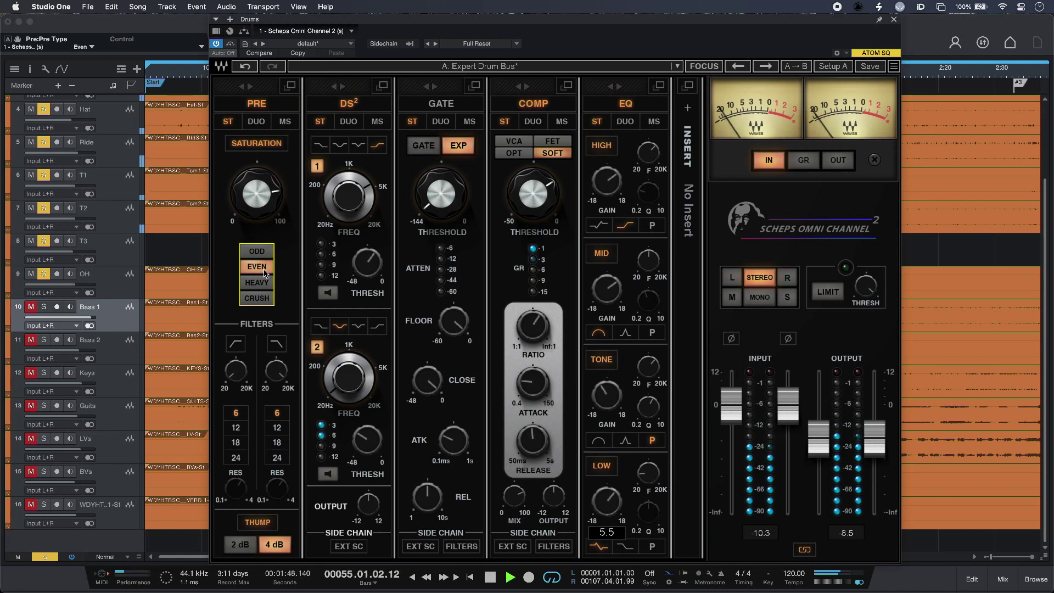
pyautogui.click(264, 281)
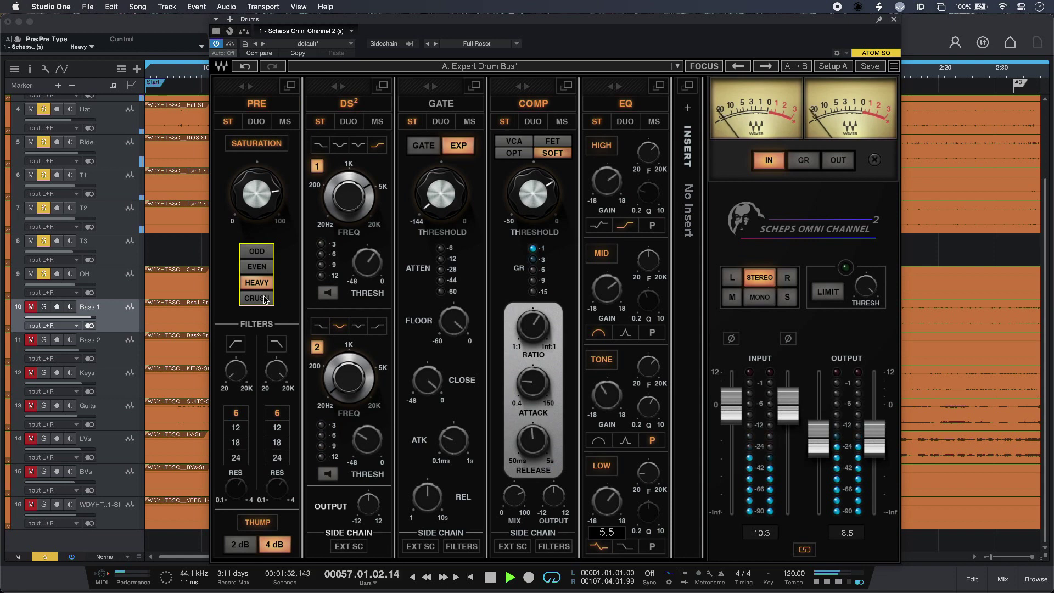
pyautogui.click(265, 299)
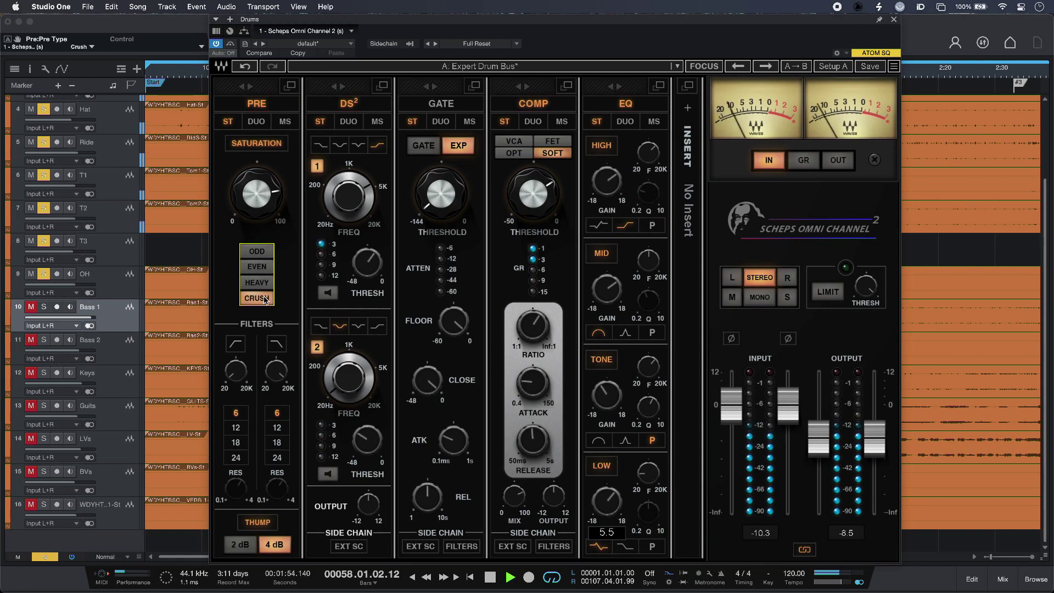
pyautogui.press('space')
# Raise drum bus saturation to about 80 and audition VCA, Opt, FET, then Soft compression.
pyautogui.moveTo(256, 193)
pyautogui.mouseDown()
pyautogui.moveTo(256, 224)
pyautogui.moveTo(265, 198)
pyautogui.mouseUp()
pyautogui.moveTo(533, 193); pyautogui.dragTo(533, 228)
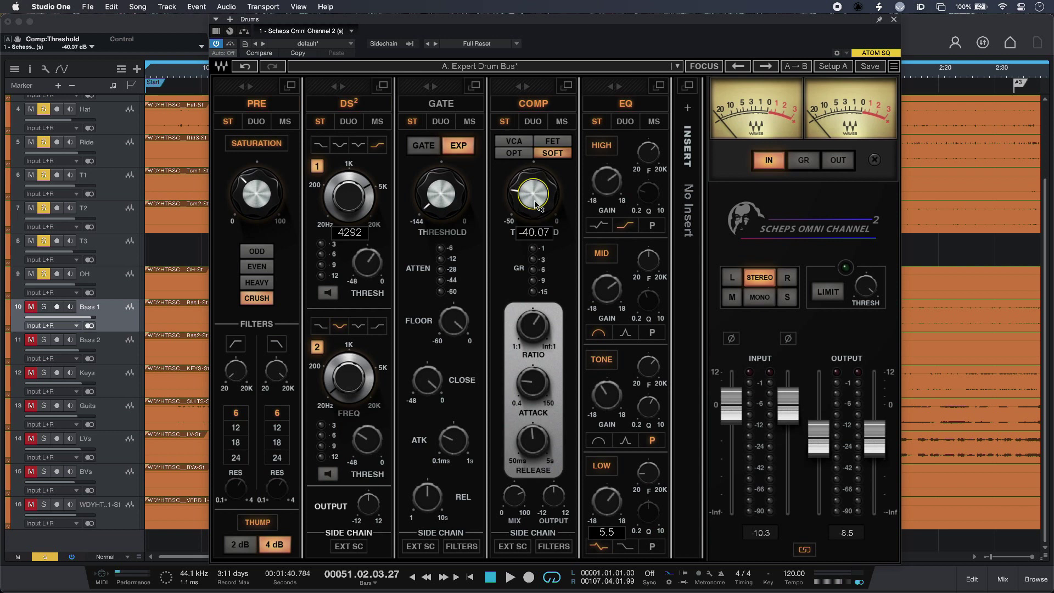
pyautogui.click(514, 141)
pyautogui.press('space')
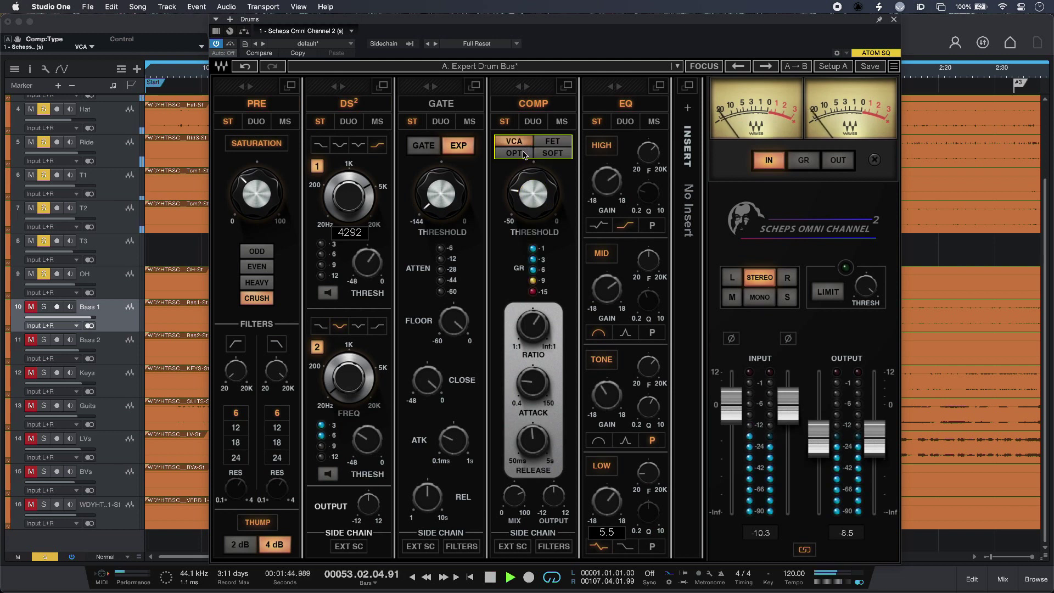
pyautogui.click(523, 154)
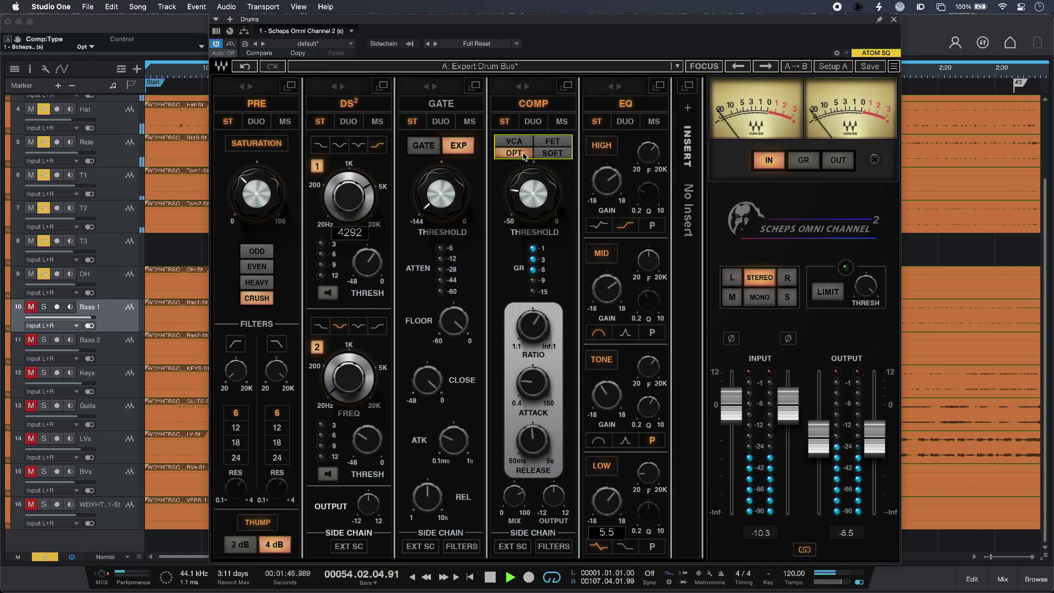
pyautogui.click(552, 144)
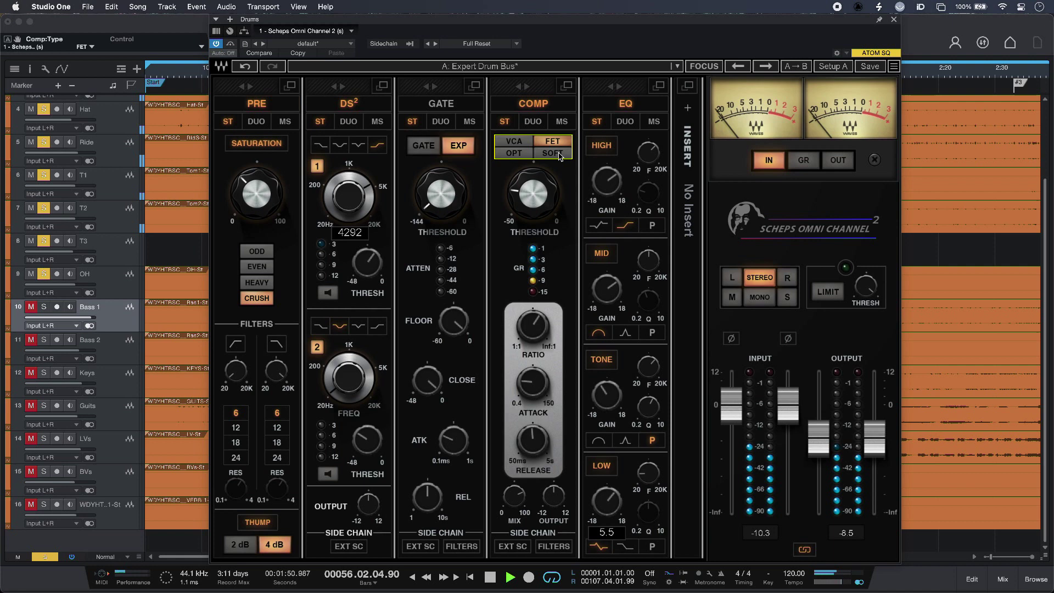
pyautogui.click(560, 156)
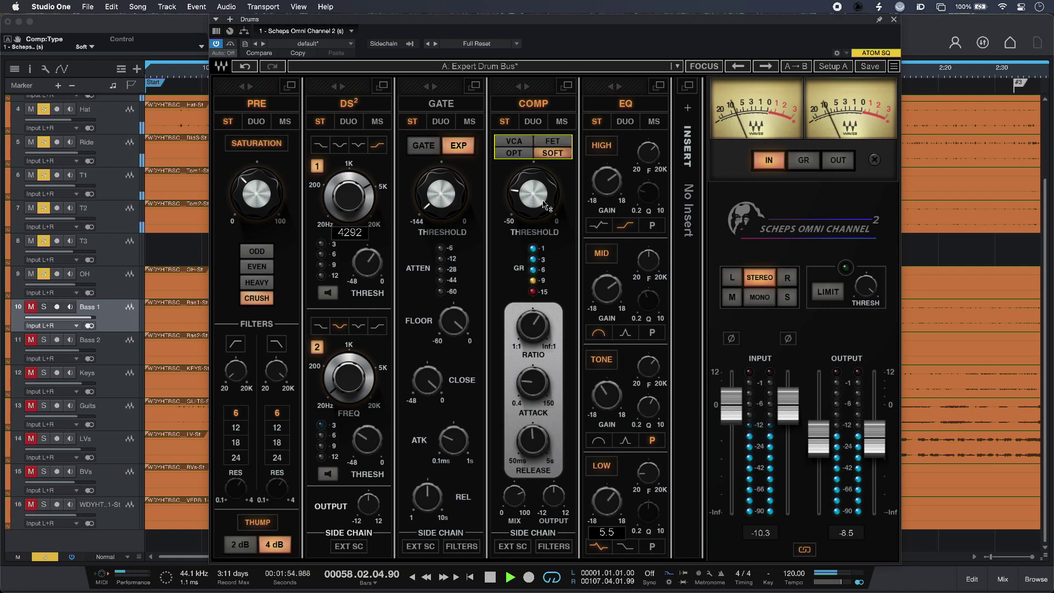
# Set the Soft compressor threshold to about -16 dB and bring up Bass 1's Omni Channel.
pyautogui.moveTo(544, 205)
pyautogui.press('space')
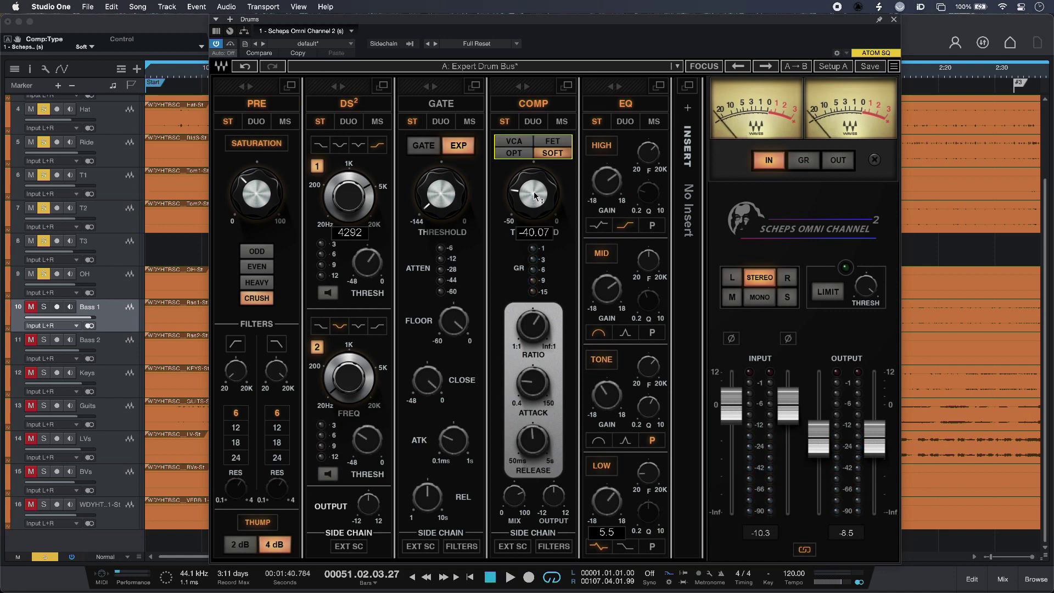
pyautogui.moveTo(535, 196); pyautogui.dragTo(534, 166)
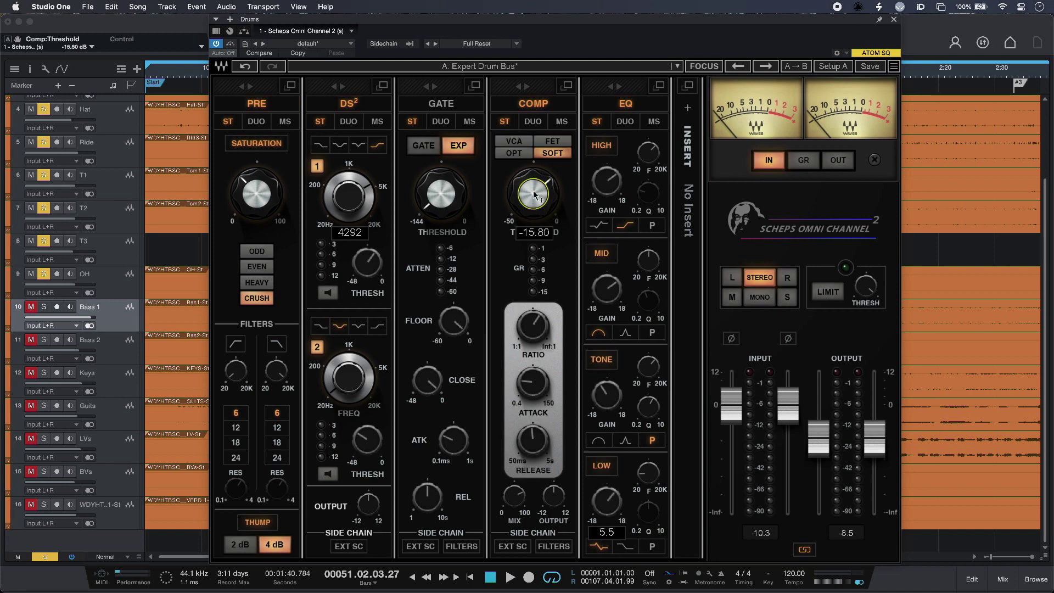
pyautogui.click(230, 44)
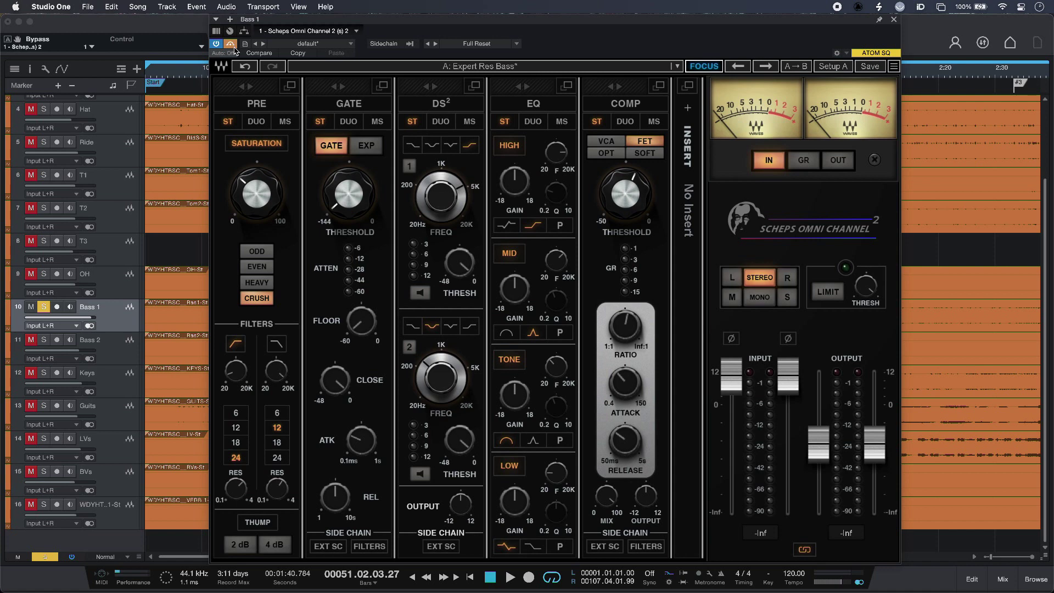
# Compare Bass 1's Expert Res Bass processing against bypass, then unsolo Bass 1 and stop playback.
pyautogui.click(231, 45)
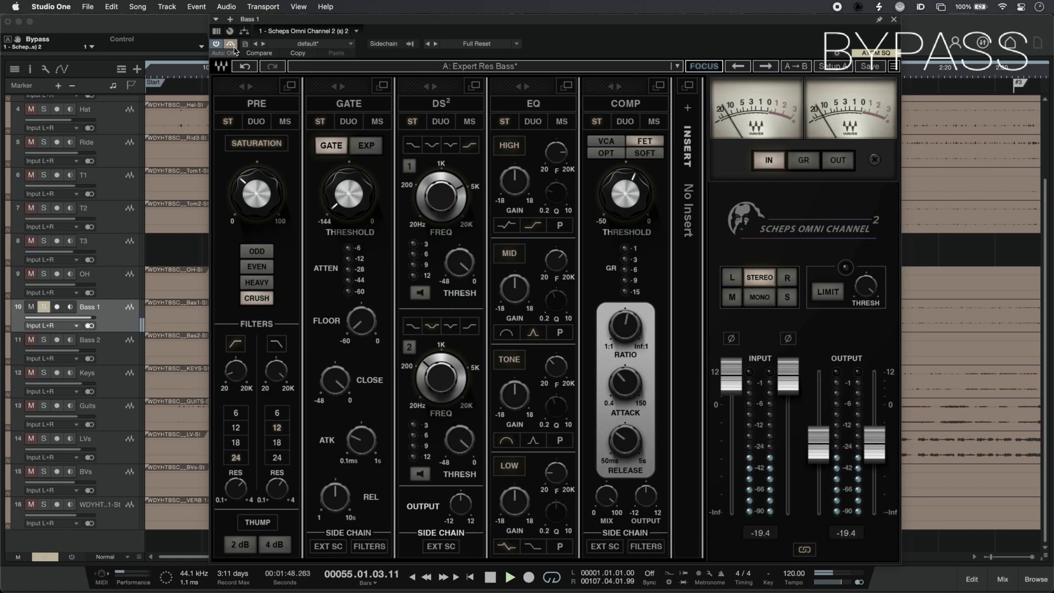
pyautogui.click(235, 51)
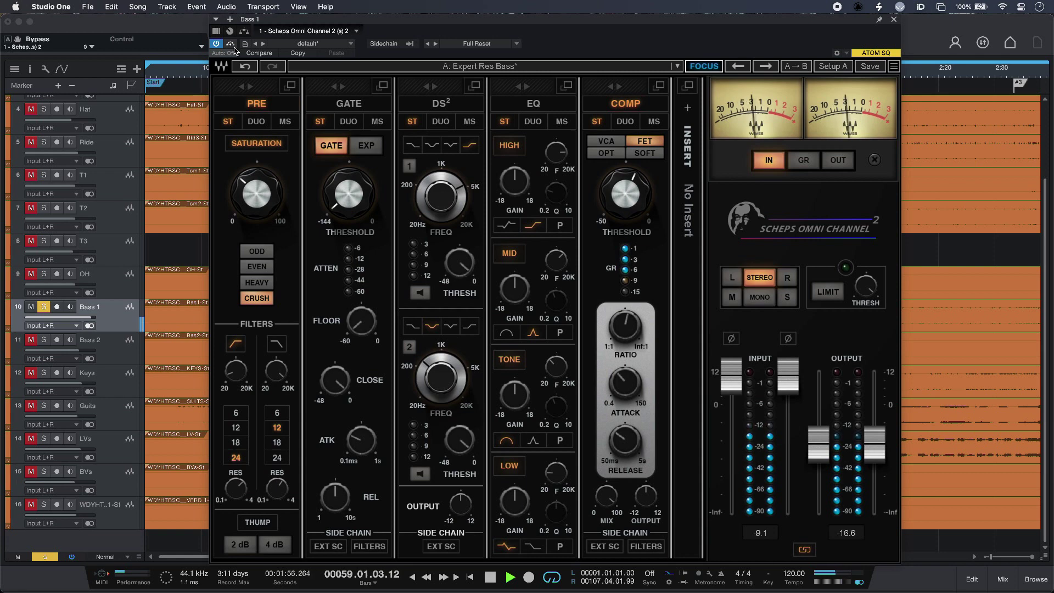
pyautogui.click(235, 51)
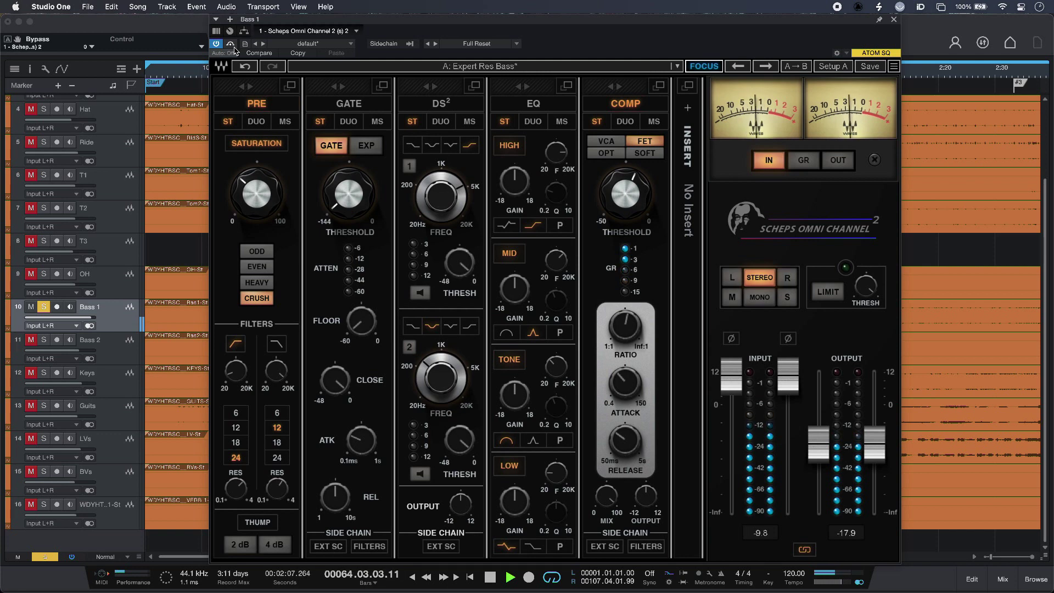
pyautogui.press('s')
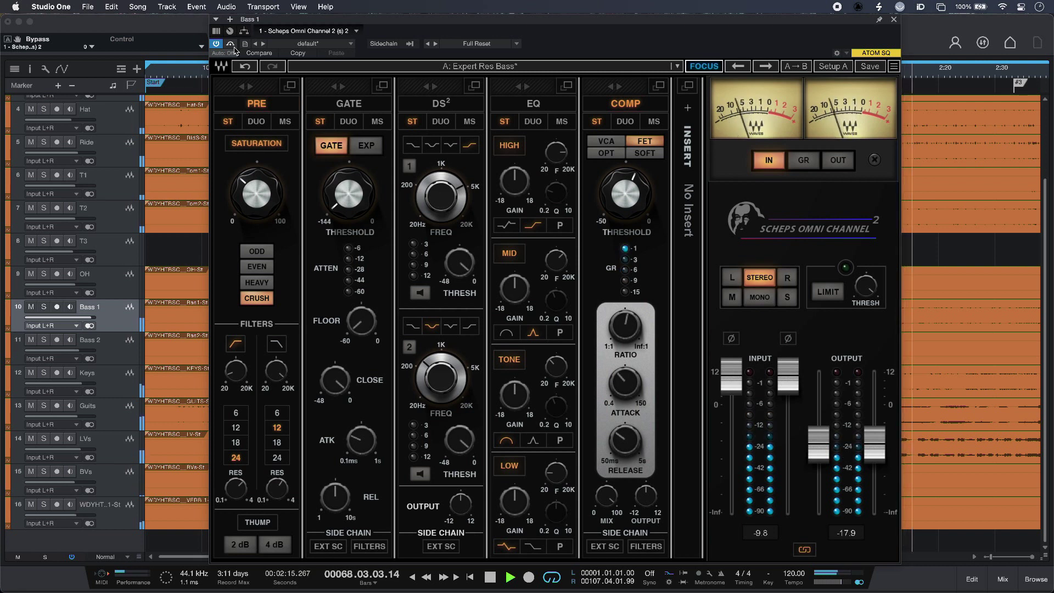
pyautogui.press('space')
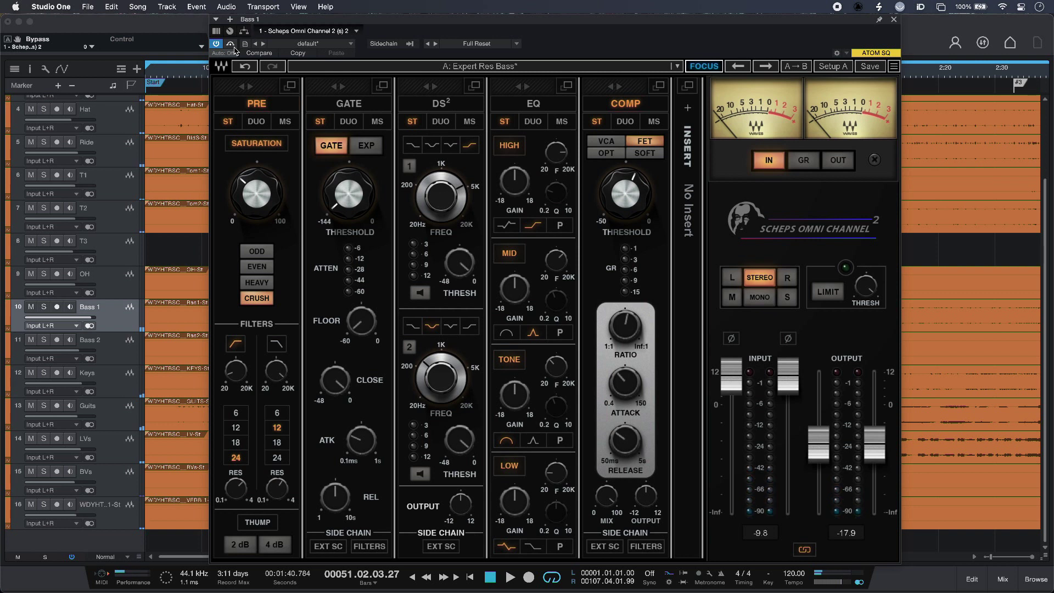
# Solo Bass 1 and tune its high-pass to about 43 Hz with 1.45 resonance, then select Guits.
pyautogui.press('s')
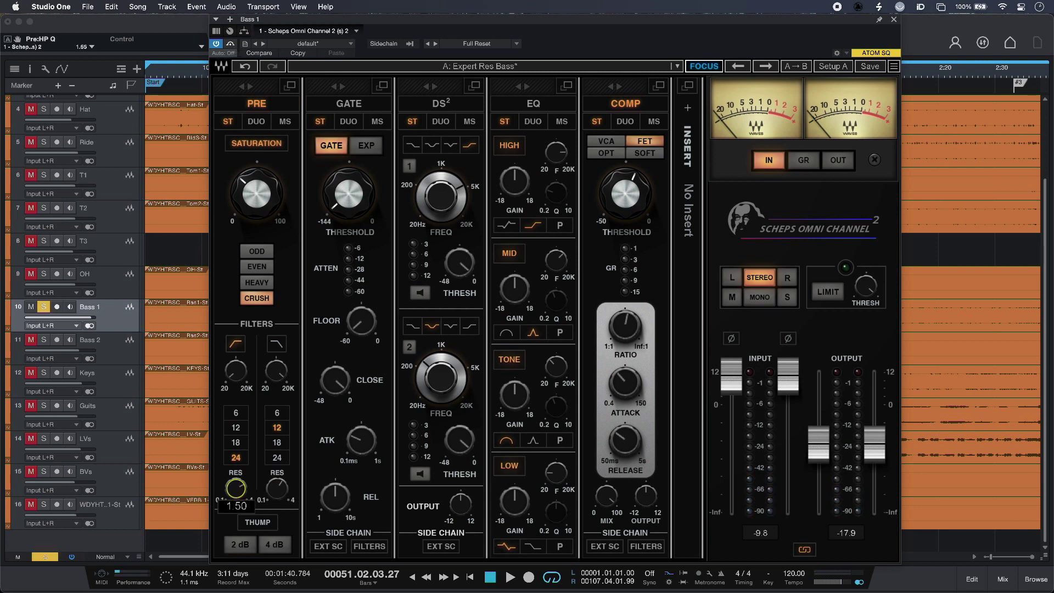
pyautogui.press('space')
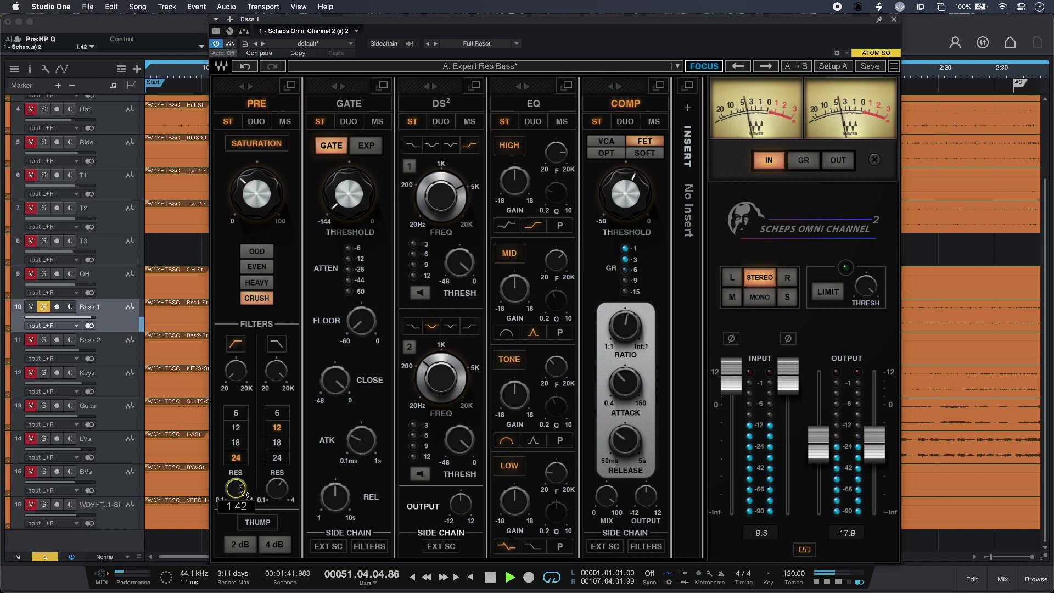
pyautogui.moveTo(236, 373); pyautogui.dragTo(236, 370)
pyautogui.moveTo(236, 488); pyautogui.dragTo(235, 408)
pyautogui.moveTo(236, 371)
pyautogui.mouseDown()
pyautogui.moveTo(236, 358)
pyautogui.moveTo(237, 368)
pyautogui.mouseUp()
pyautogui.moveTo(236, 488); pyautogui.dragTo(237, 487)
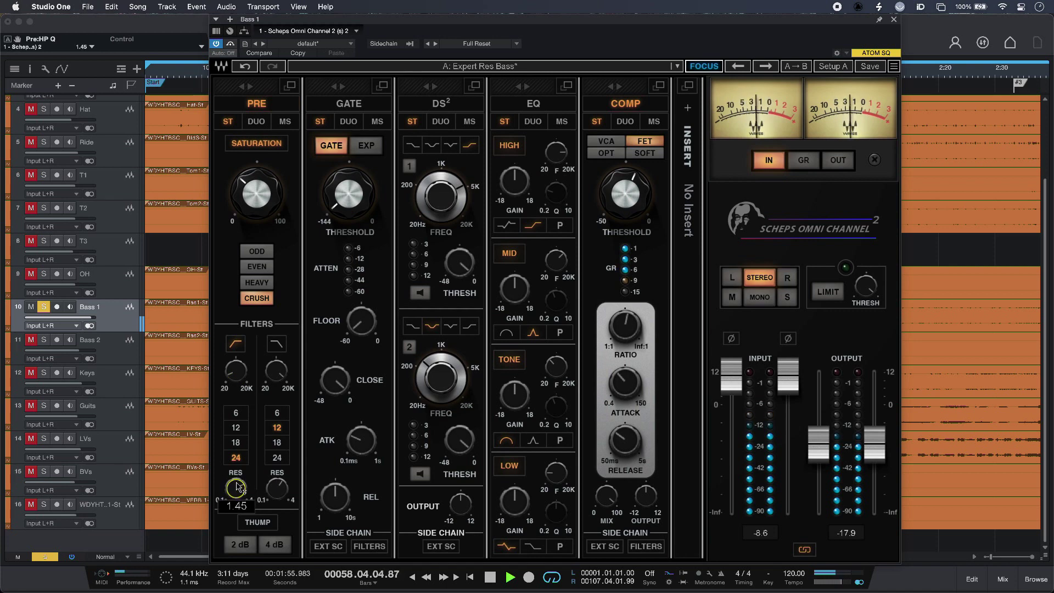
pyautogui.press('space')
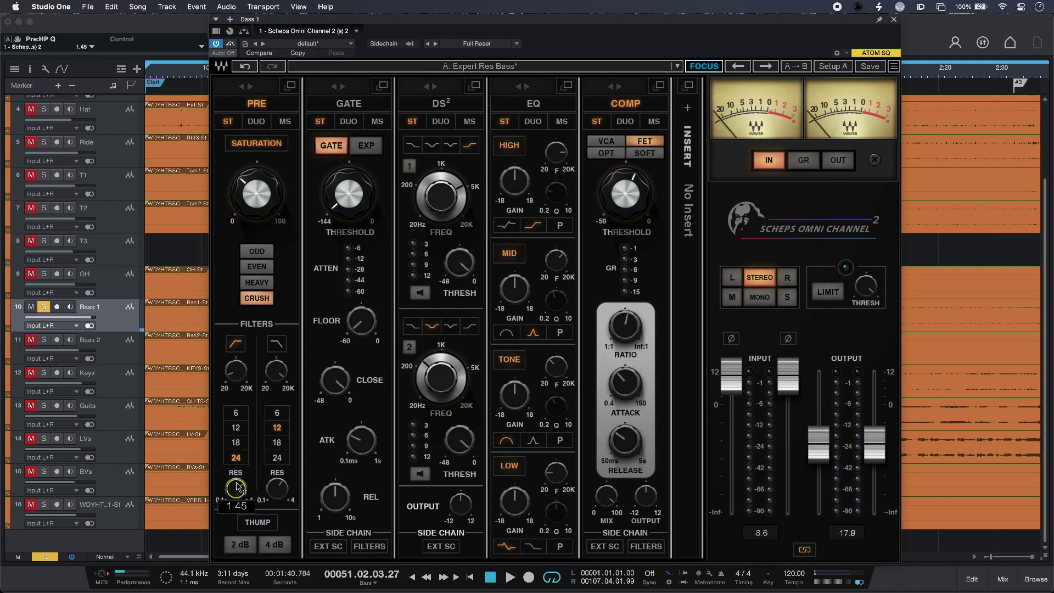
pyautogui.press('Down')
pyautogui.press('Down')
pyautogui.press('Down')
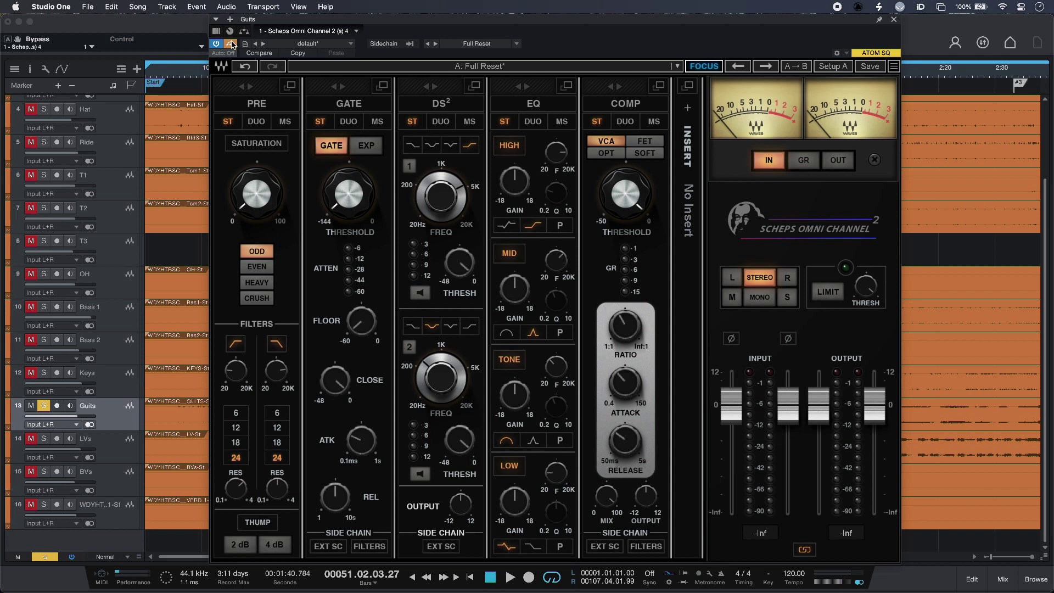
# Adjust the guitar low-pass cutoff and set its resonance to 1.21 while listening.
pyautogui.press('space')
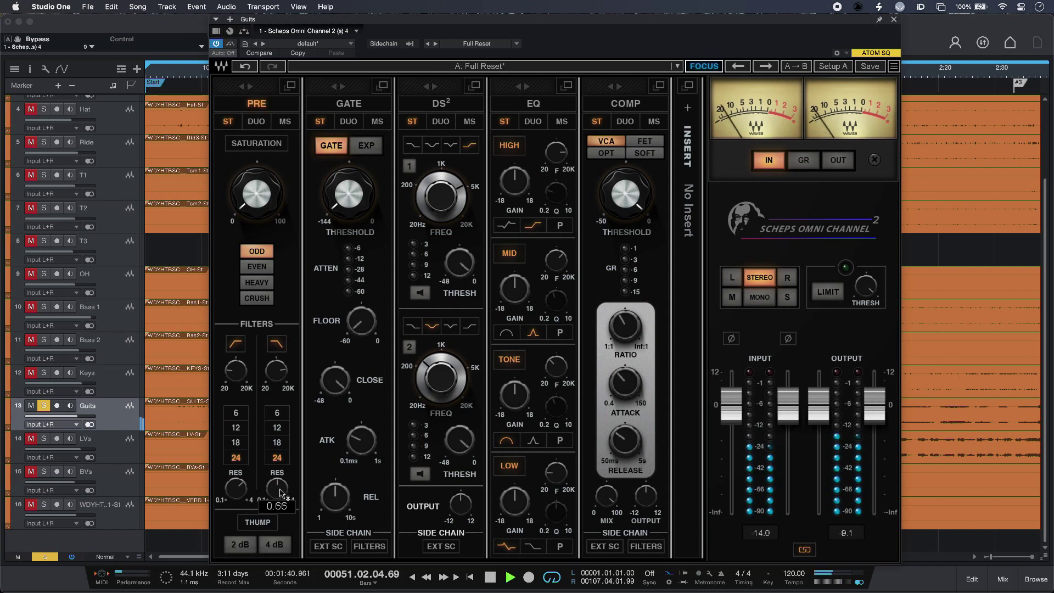
pyautogui.click(277, 488)
pyautogui.moveTo(277, 488); pyautogui.dragTo(276, 477)
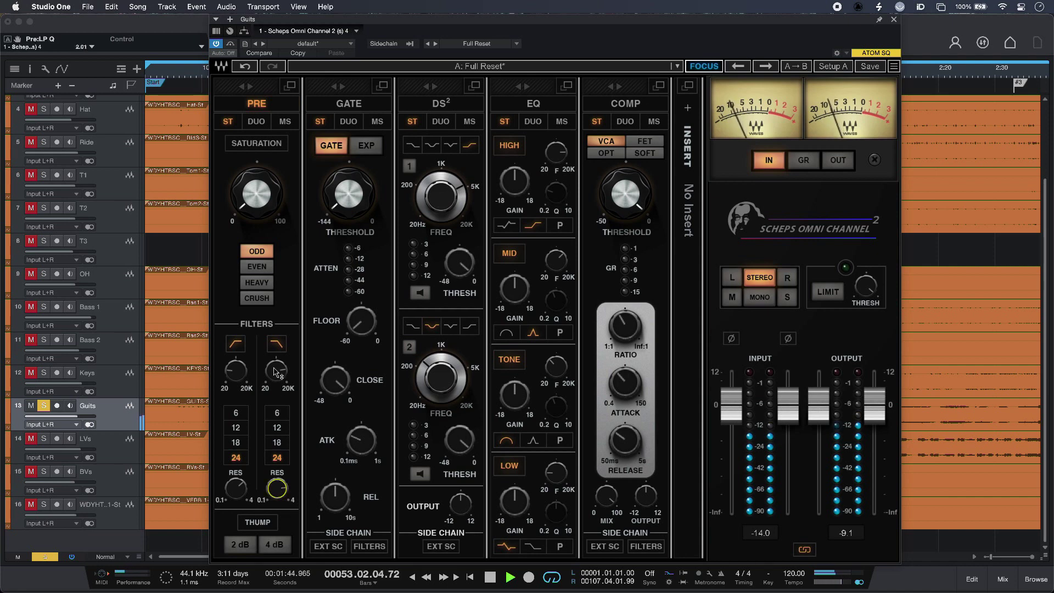
pyautogui.click(276, 370)
pyautogui.moveTo(277, 371); pyautogui.dragTo(276, 367)
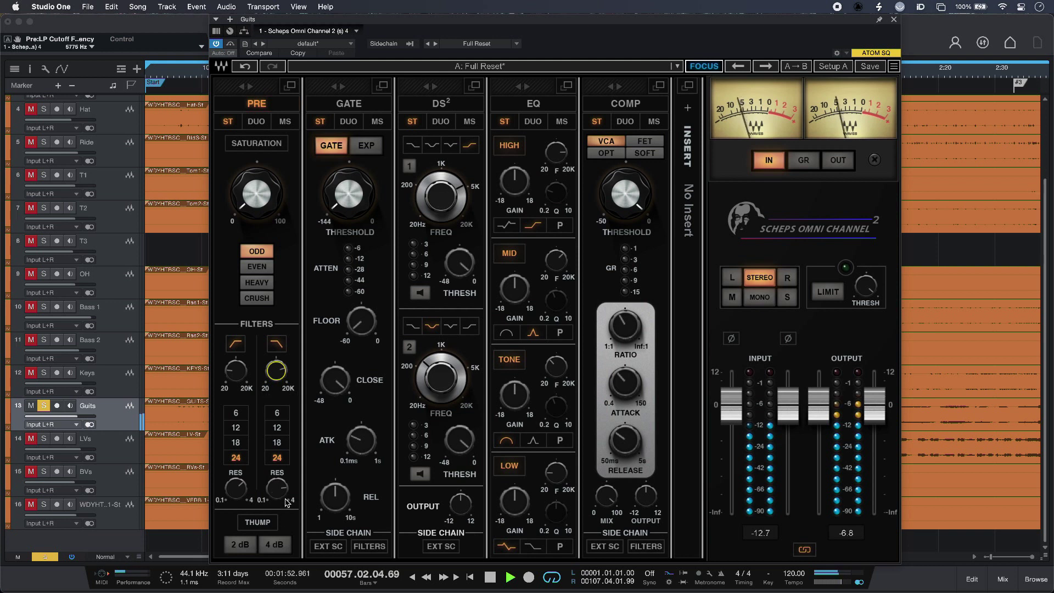
pyautogui.moveTo(277, 488); pyautogui.dragTo(277, 489)
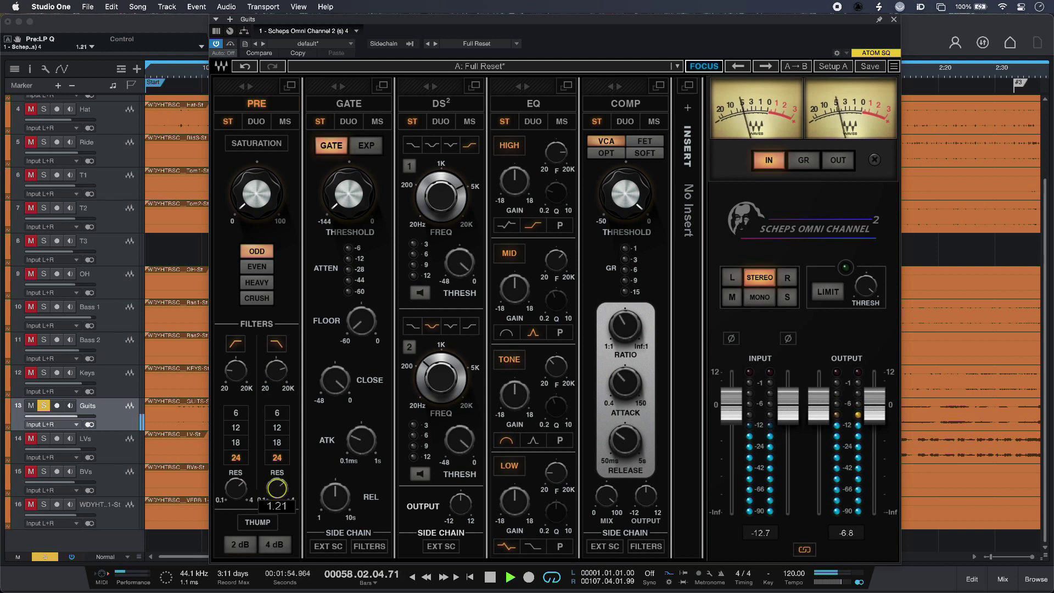
pyautogui.press('space')
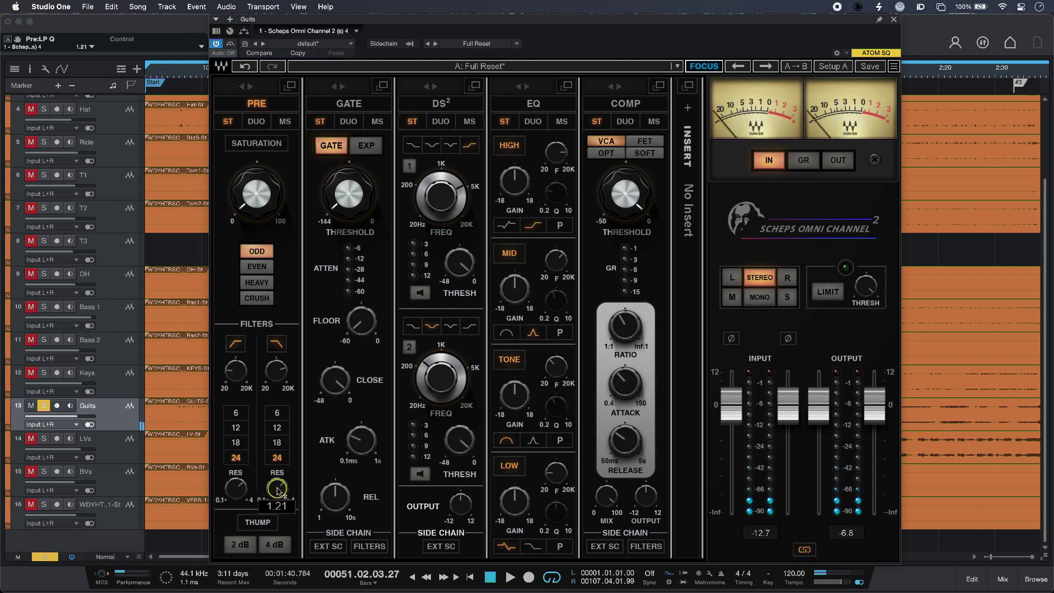
# Raise the guitar high-pass resonance to 1.90 during playback.
pyautogui.moveTo(235, 488); pyautogui.dragTo(237, 386)
pyautogui.press('space')
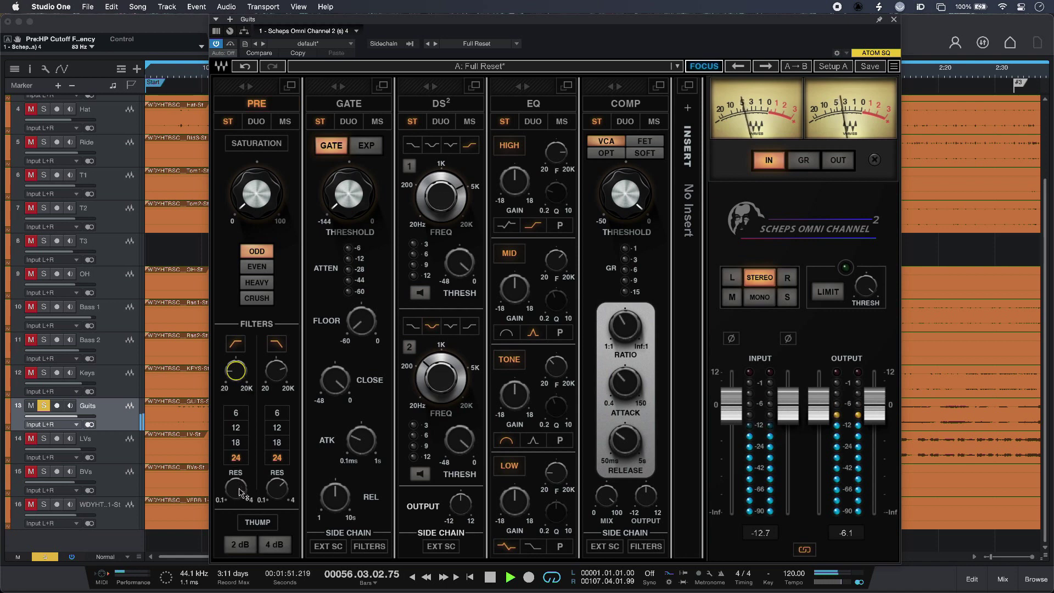
pyautogui.click(239, 491)
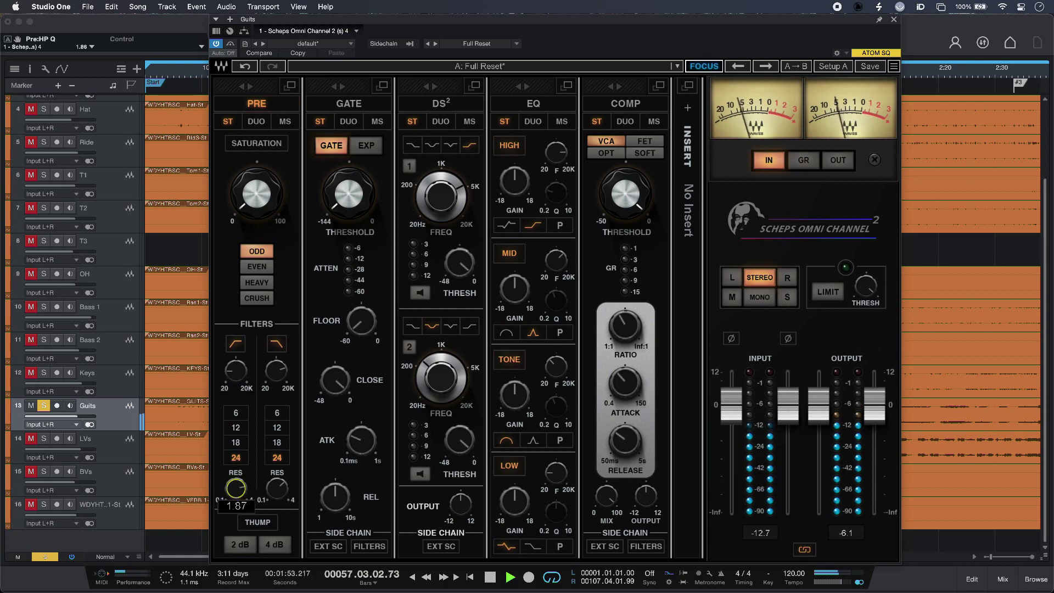
pyautogui.moveTo(240, 491); pyautogui.dragTo(239, 491)
pyautogui.press('space')
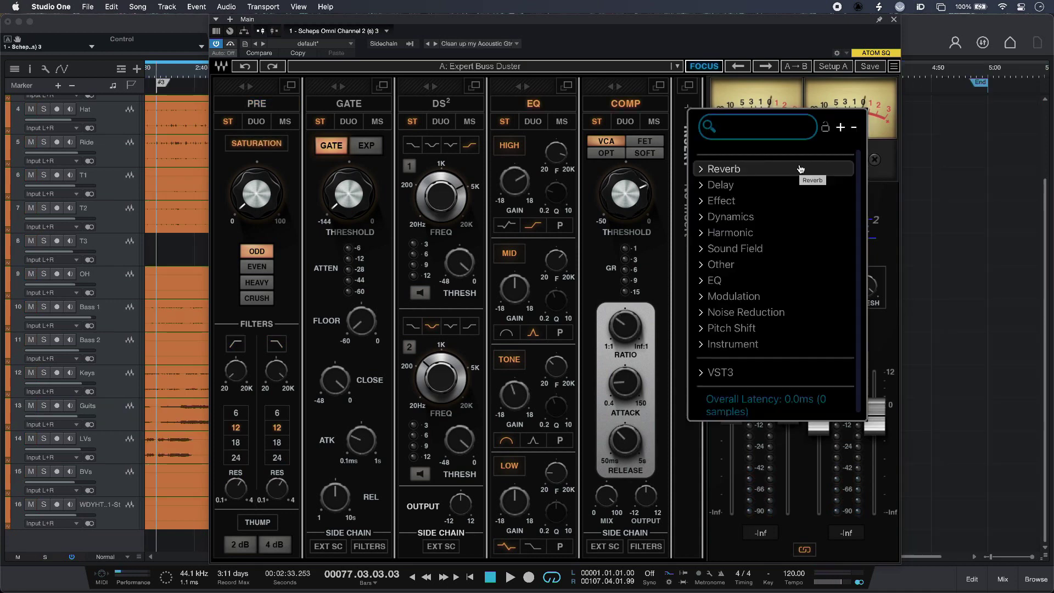
# Browse the VST3 insert category, collapse it, and switch off the Main bus compressor module.
pyautogui.click(722, 371)
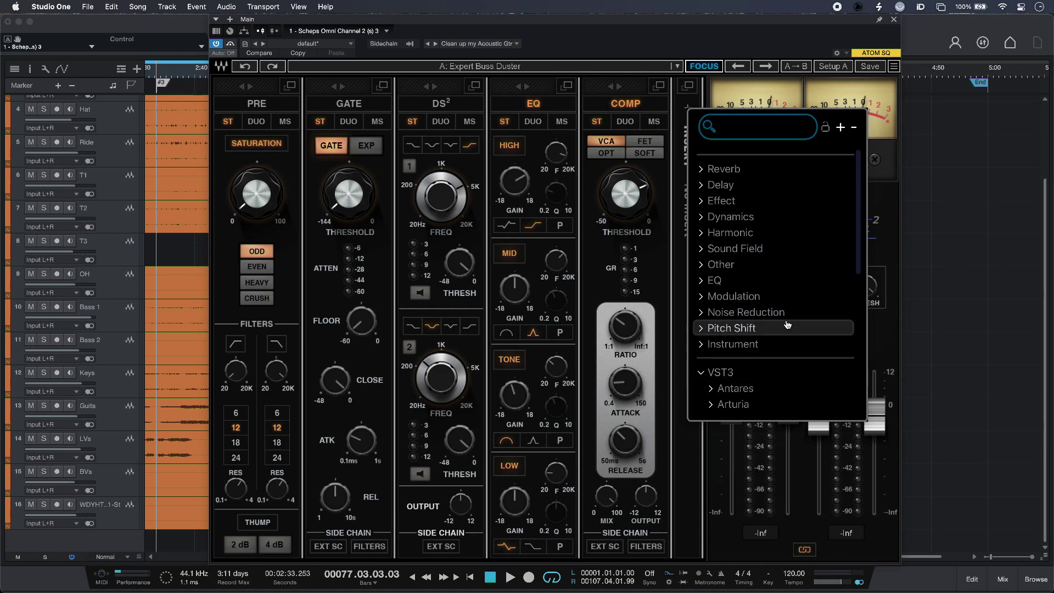
pyautogui.scroll(-10, 788, 326)
pyautogui.scroll(5, 785, 338)
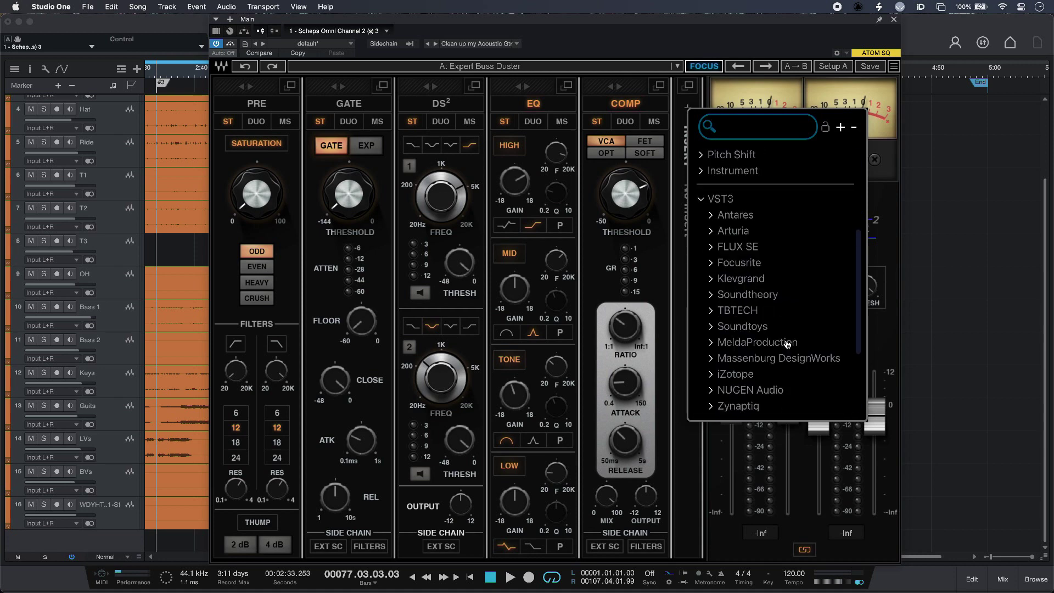
pyautogui.scroll(4, 788, 342)
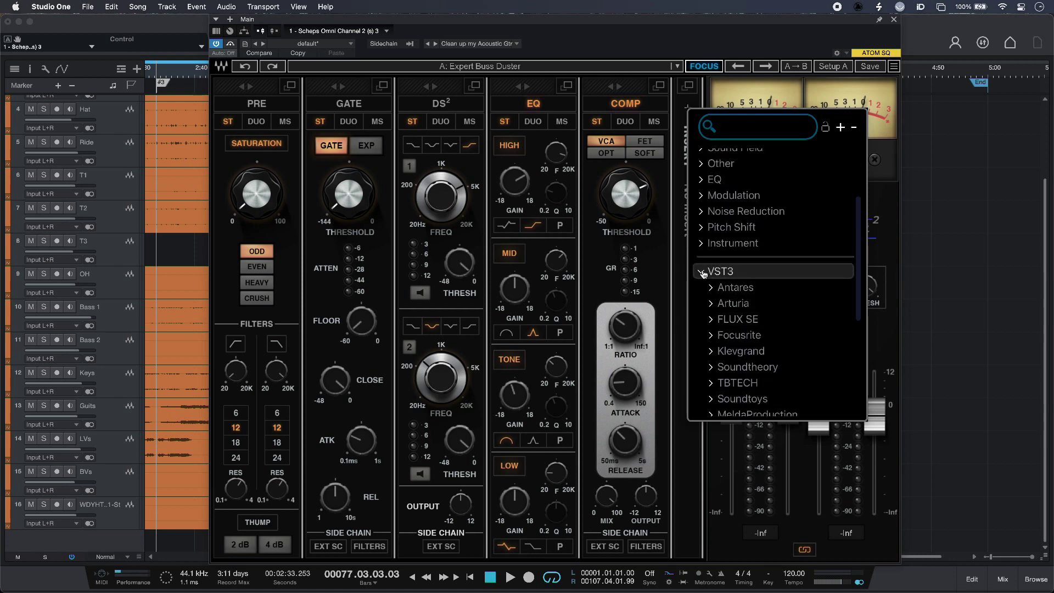
pyautogui.click(704, 273)
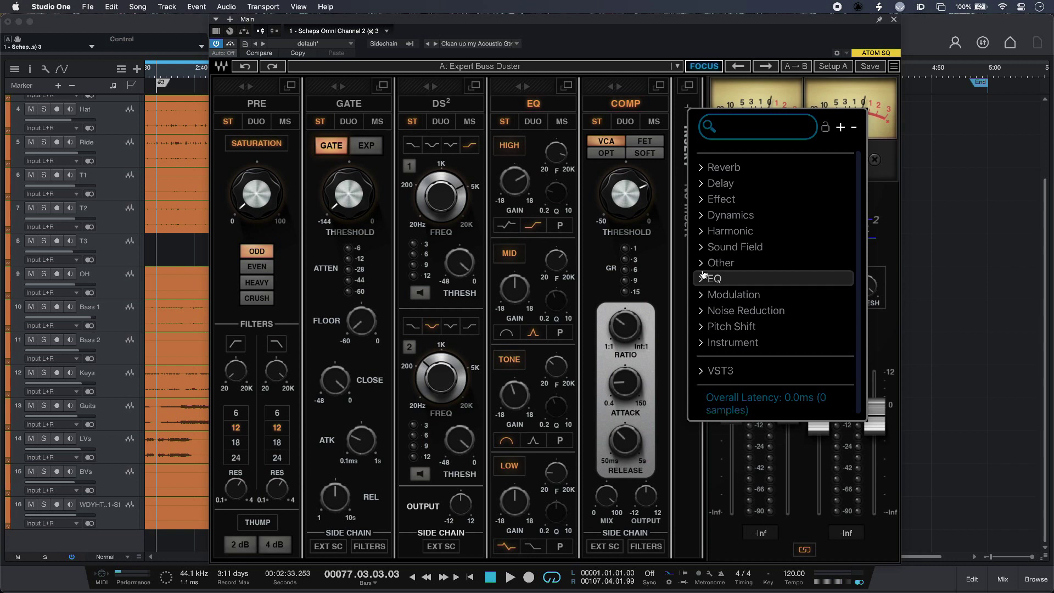
pyautogui.click(637, 104)
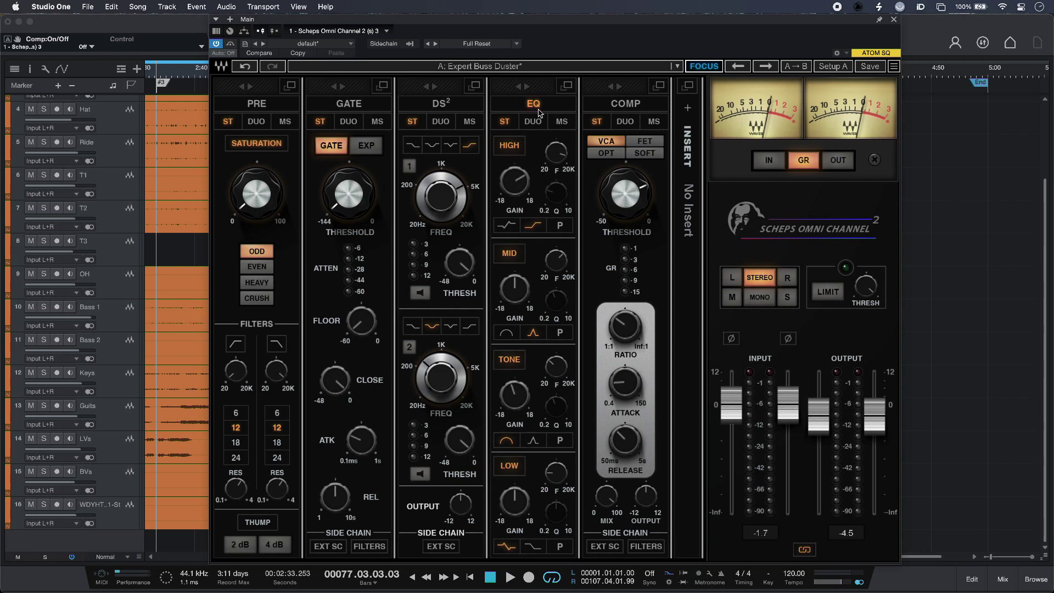
# Re-enable the Main bus compressor and A/B the whole plugin against bypass during playback.
pyautogui.click(632, 112)
pyautogui.press('space')
pyautogui.click(230, 44)
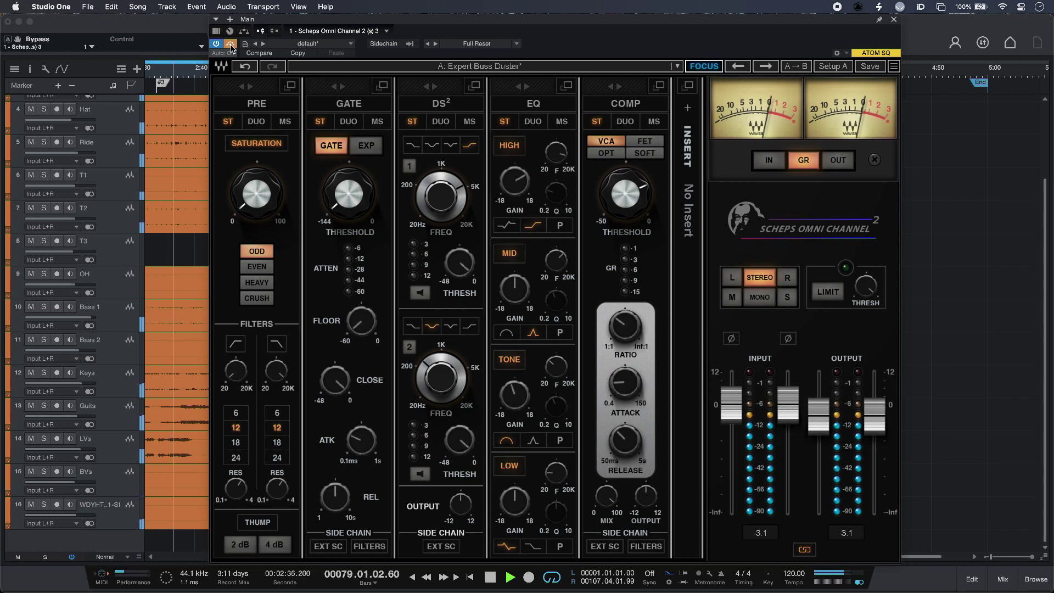
pyautogui.click(231, 45)
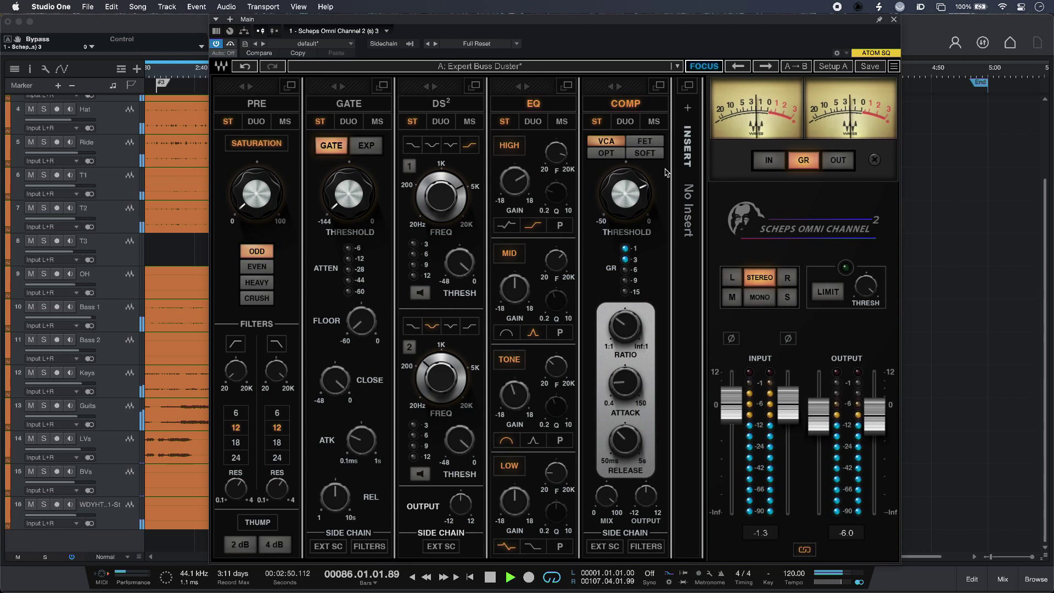
# Stop playback and undo the Main bus edits back to the Expert Buss Duster preset.
pyautogui.press('space')
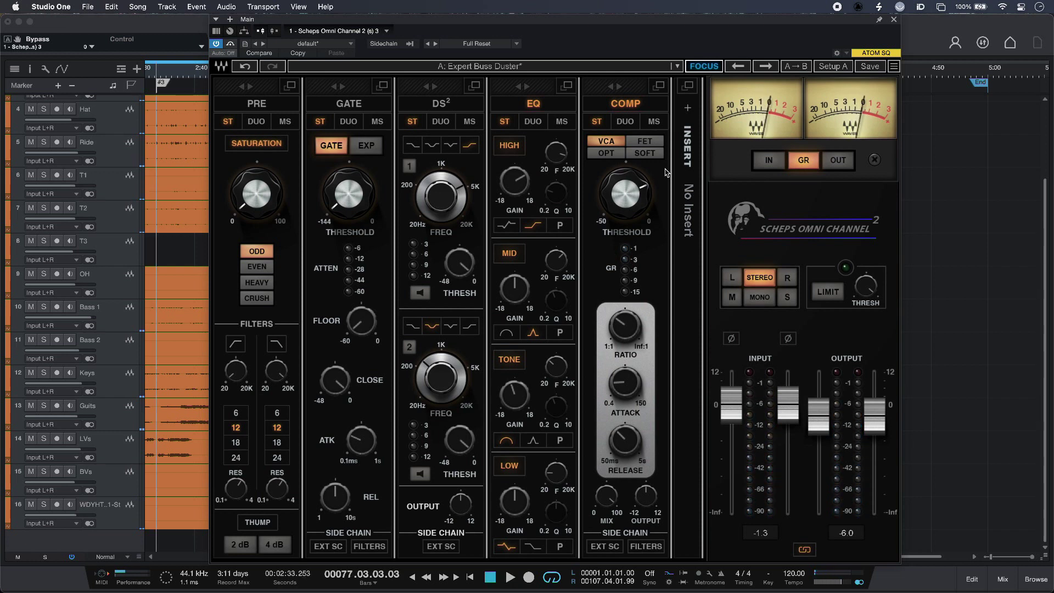
pyautogui.press('super+z')
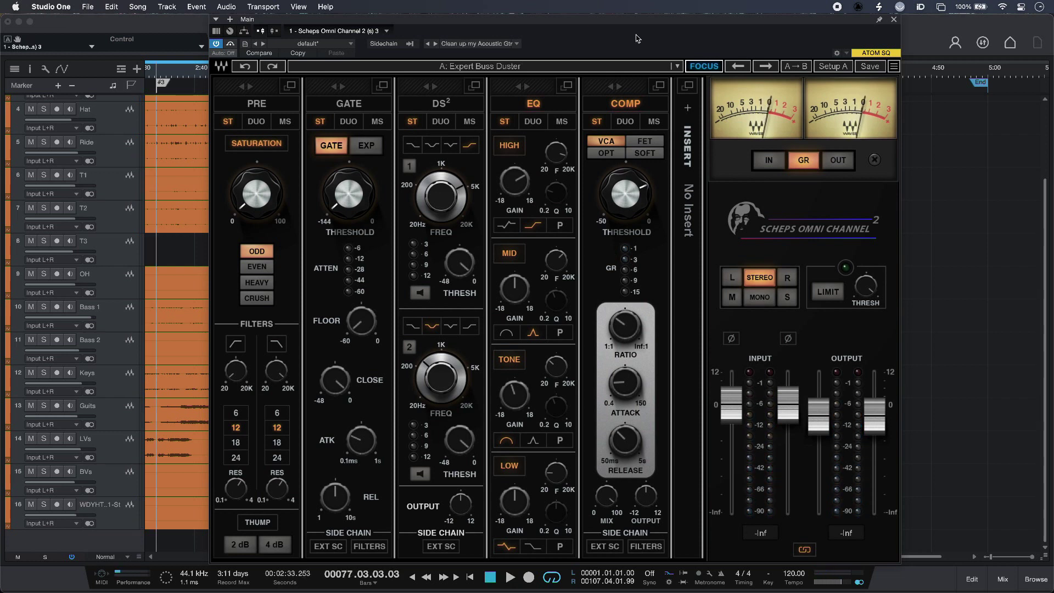